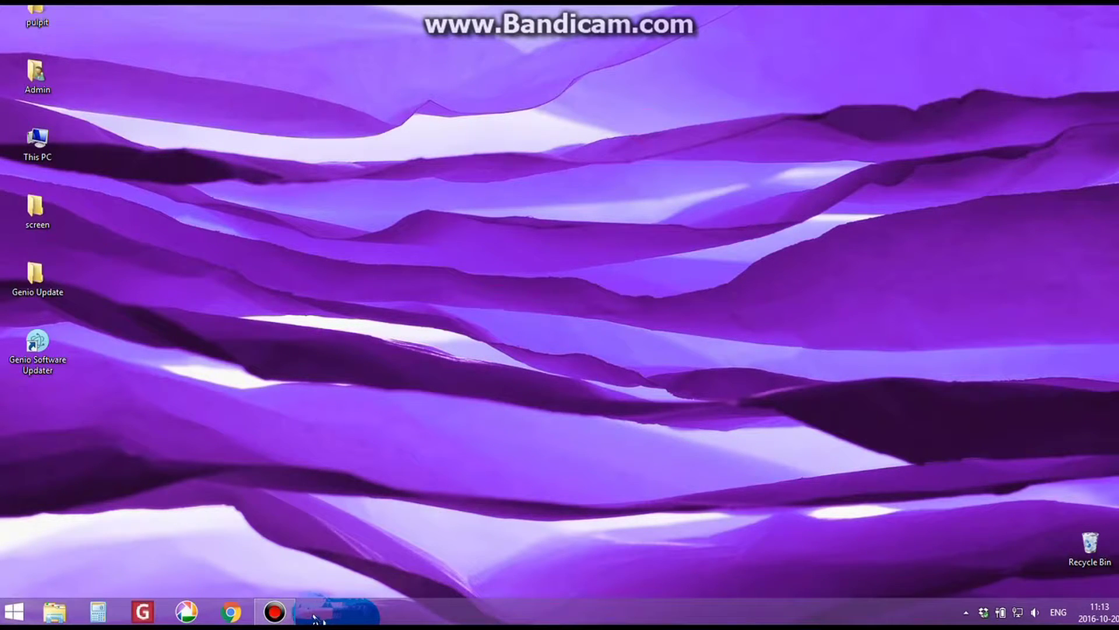
# From the Settings charm, open Change PC settings and go to PC and devices
pyautogui.click(313, 609)
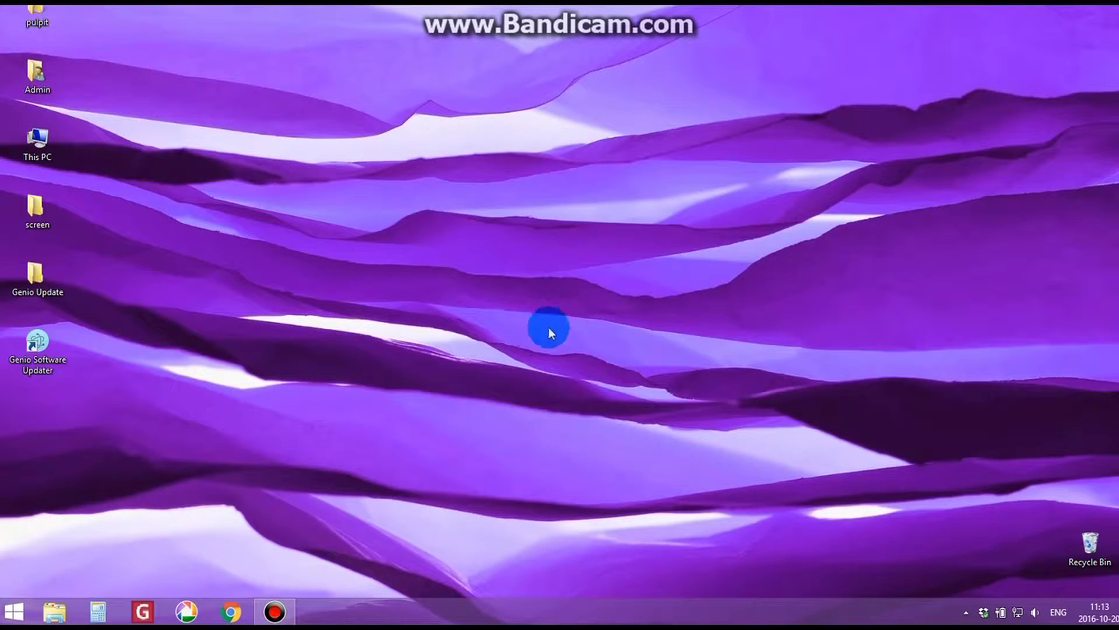
pyautogui.click(819, 518)
pyautogui.moveTo(1115, 303)
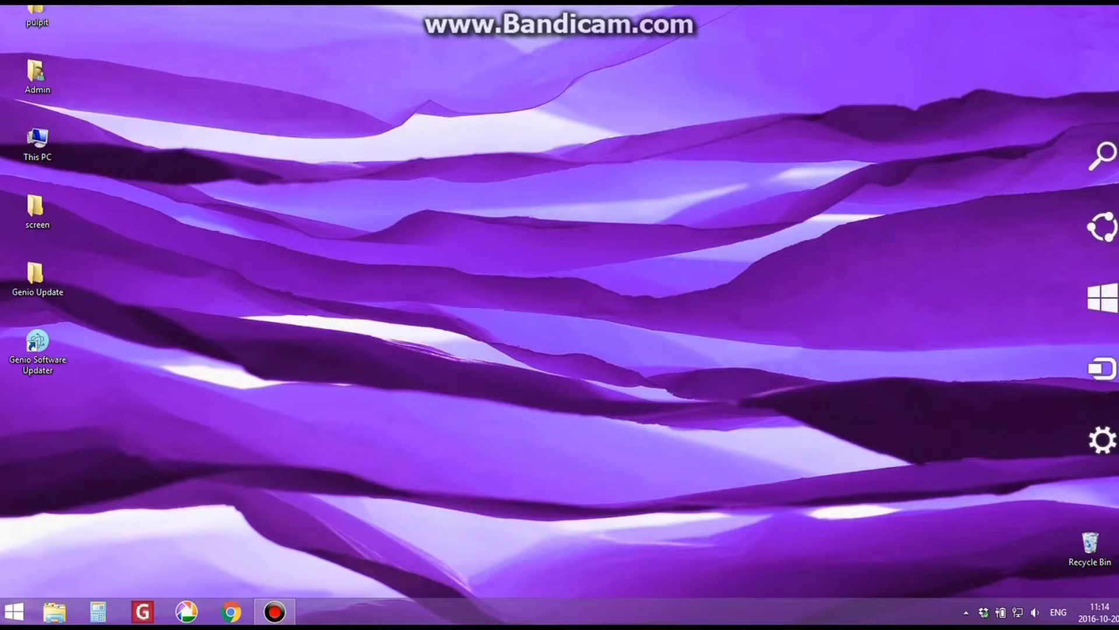
pyautogui.click(1110, 460)
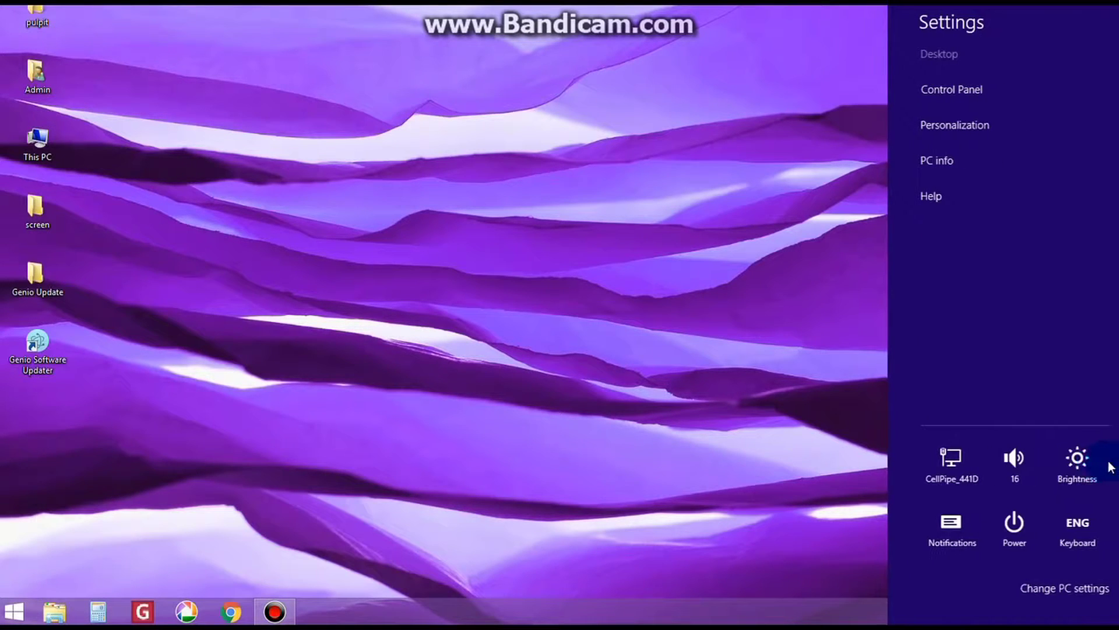
pyautogui.click(1035, 609)
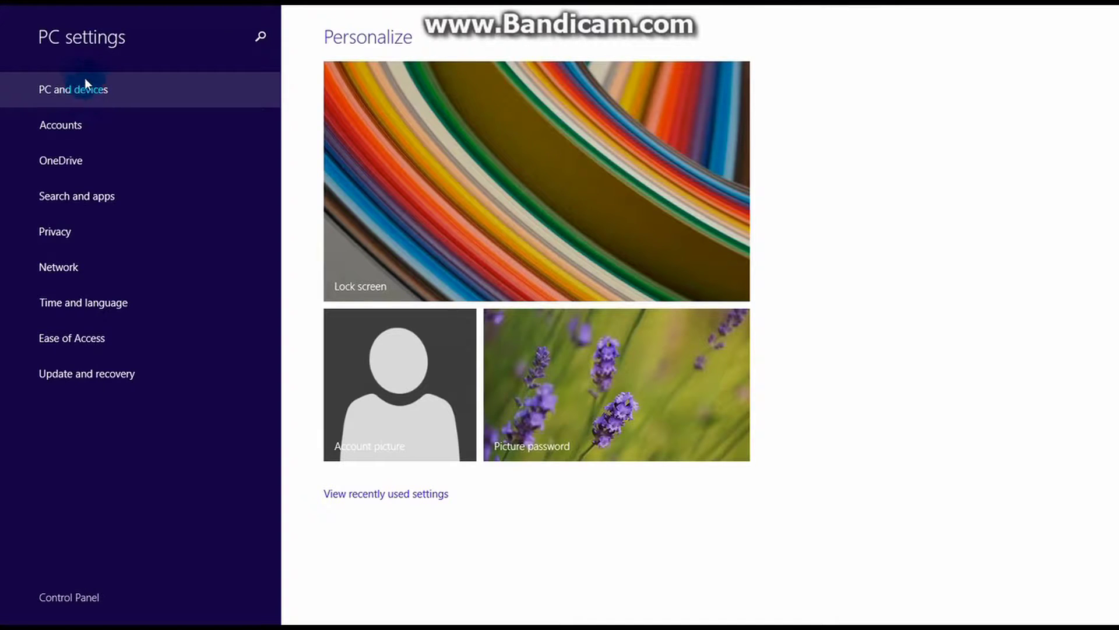
pyautogui.click(90, 90)
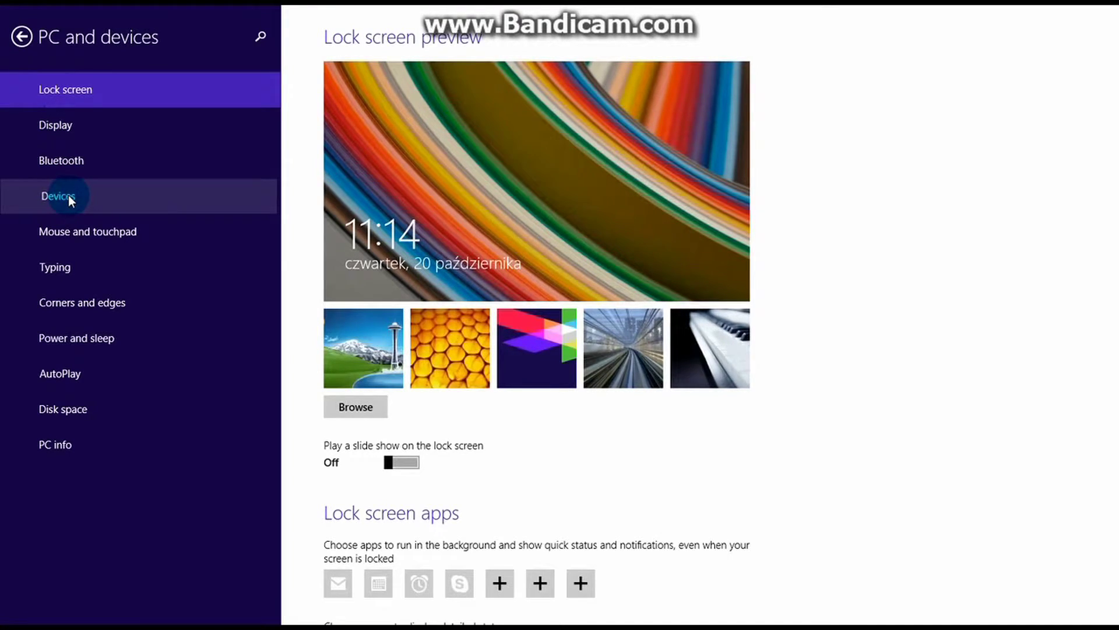
# List Devices and select FT232R USB UART under Other devices to reveal Remove device
pyautogui.click(68, 194)
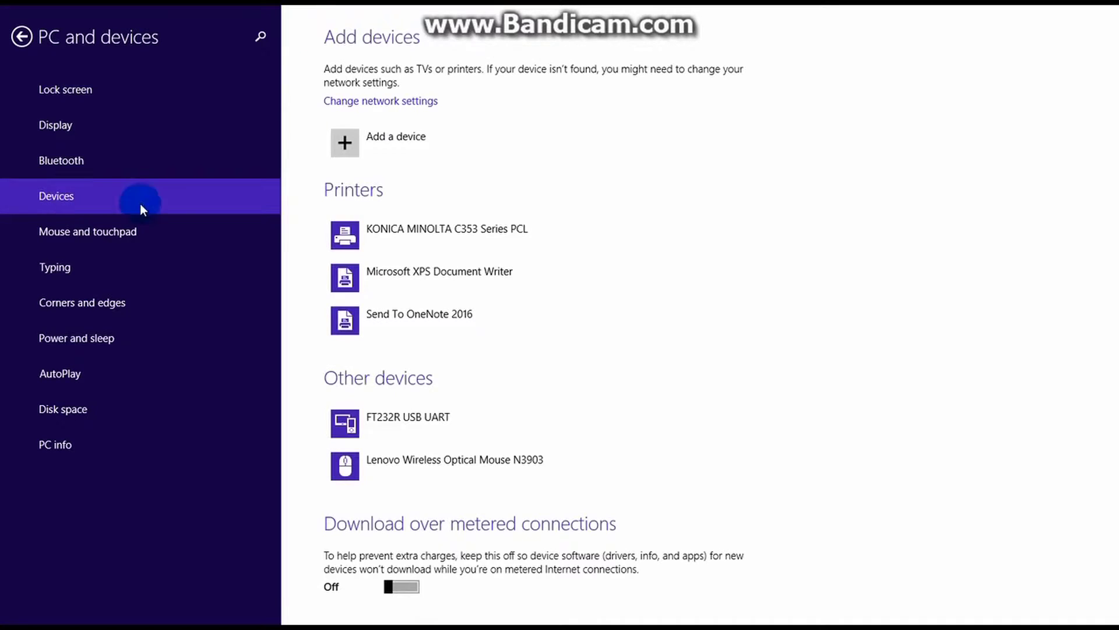
pyautogui.click(348, 417)
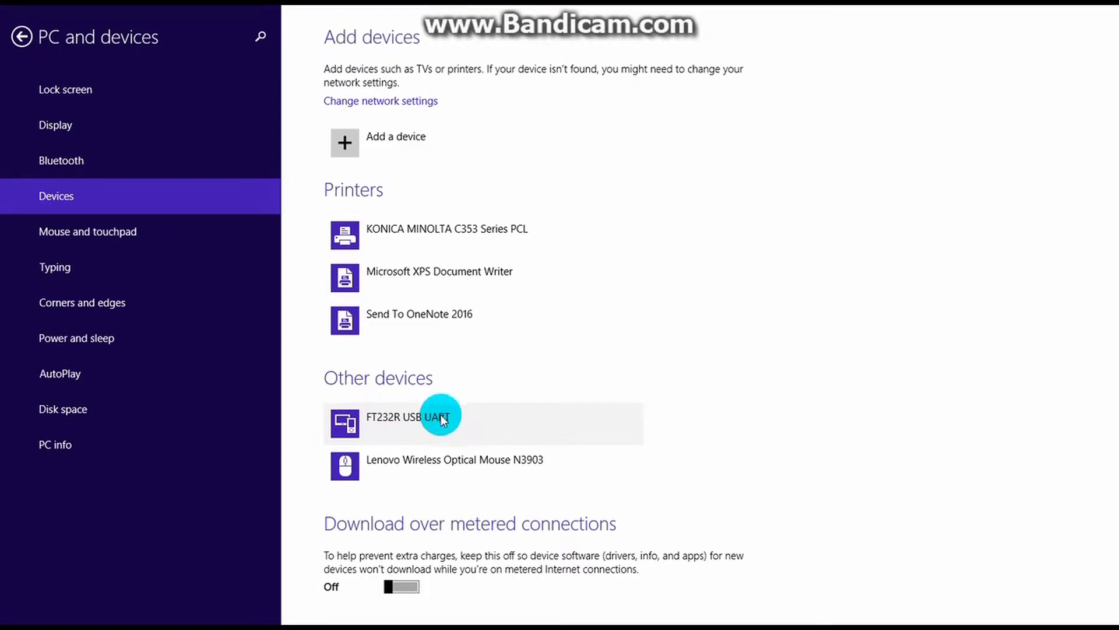
pyautogui.click(401, 419)
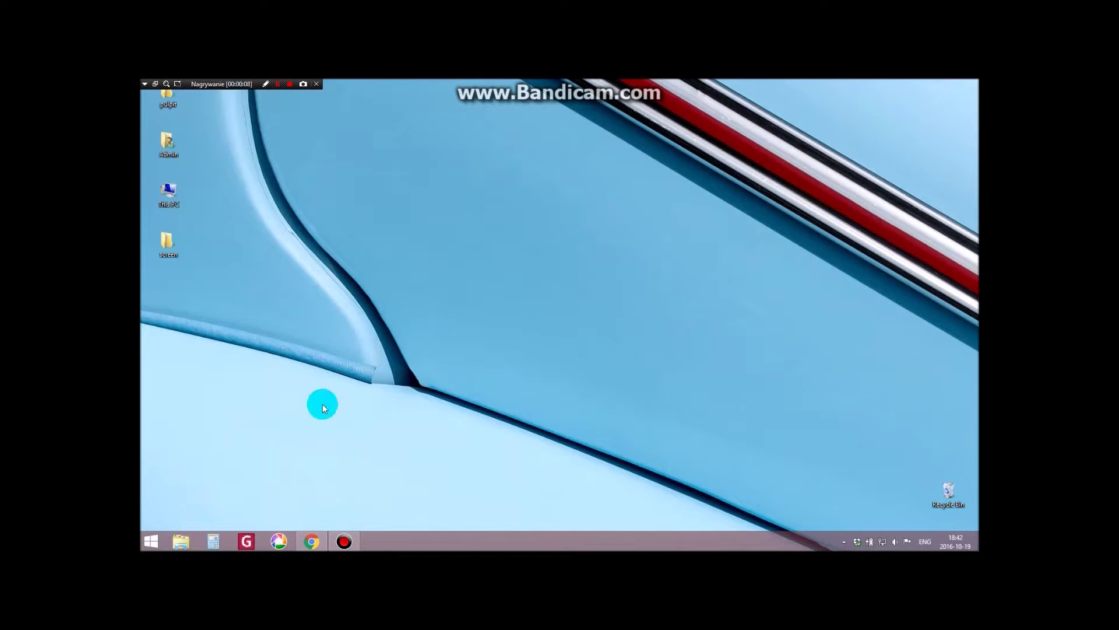
# Launch Chrome, go to the Gmail Inbox and open the Genio email's setup .exe attachment
pyautogui.click(311, 543)
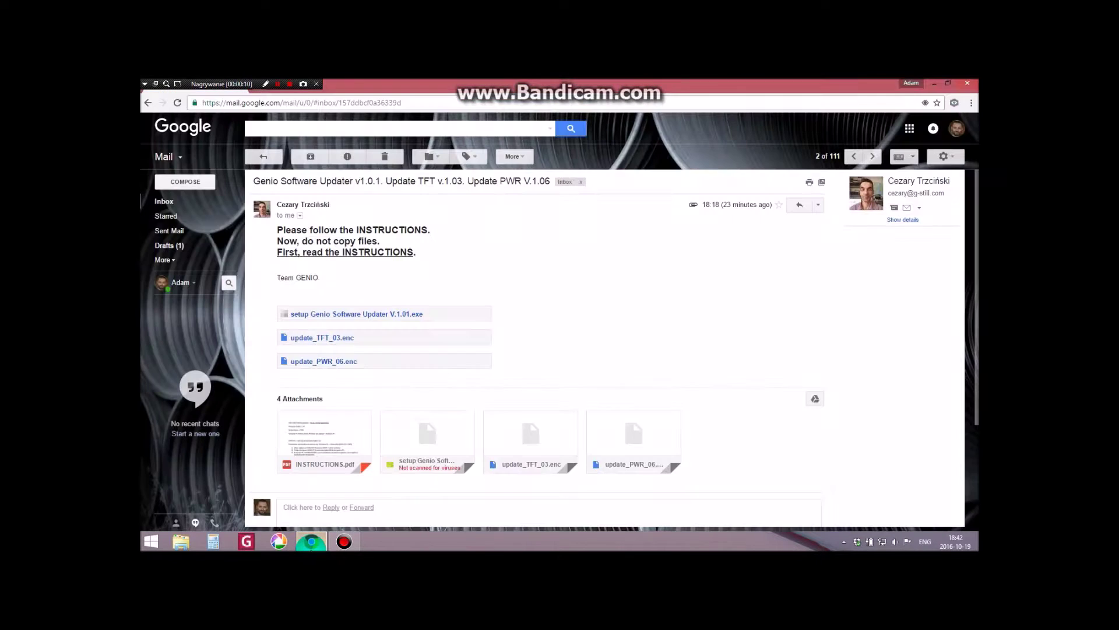
pyautogui.click(166, 201)
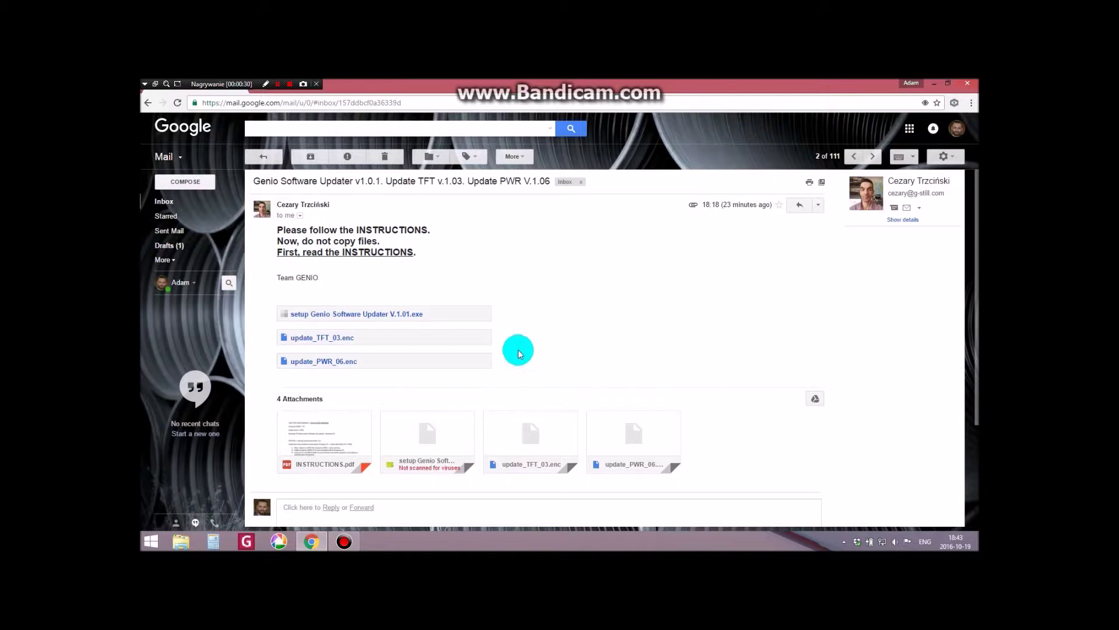
pyautogui.moveTo(307, 438)
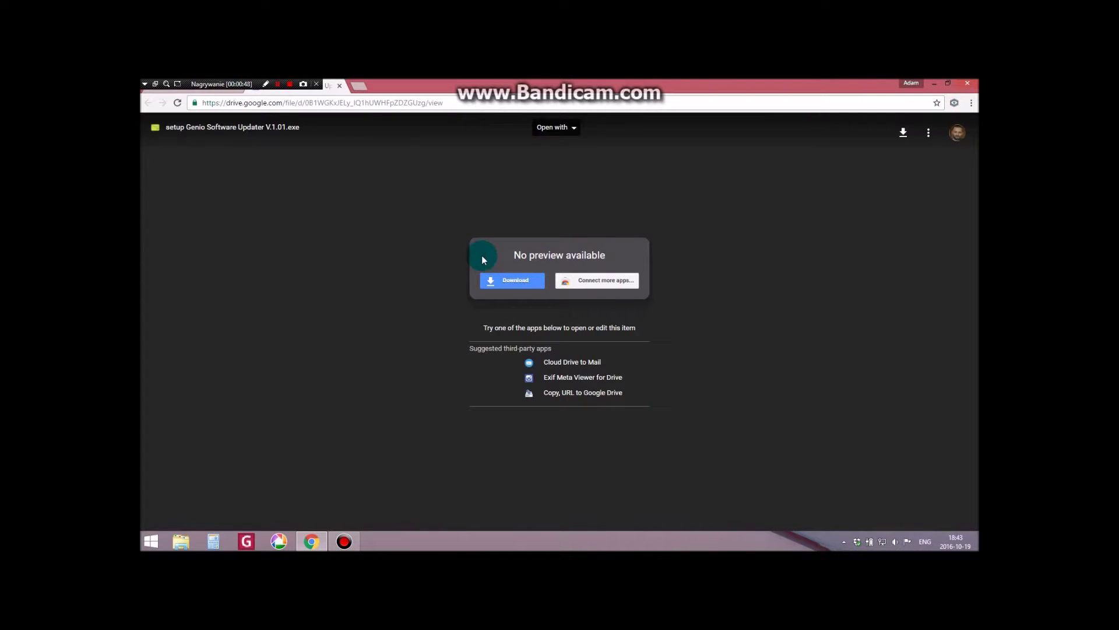
# Download setup Genio Software Updater V.1.01.exe from Google Drive, bypassing the virus-scan warning
pyautogui.click(514, 284)
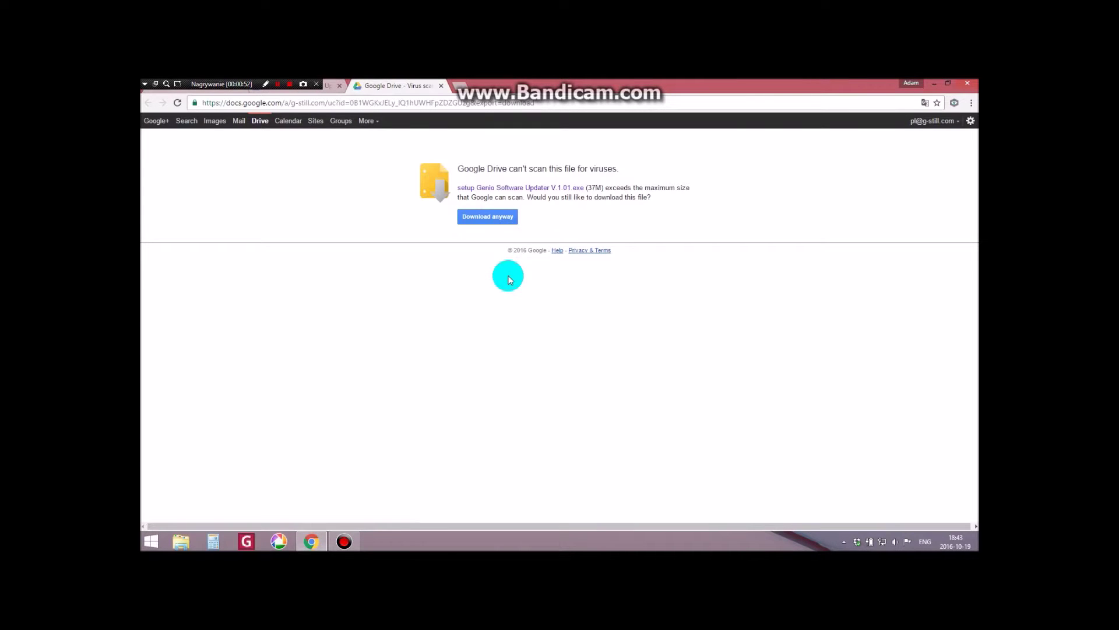
pyautogui.click(482, 216)
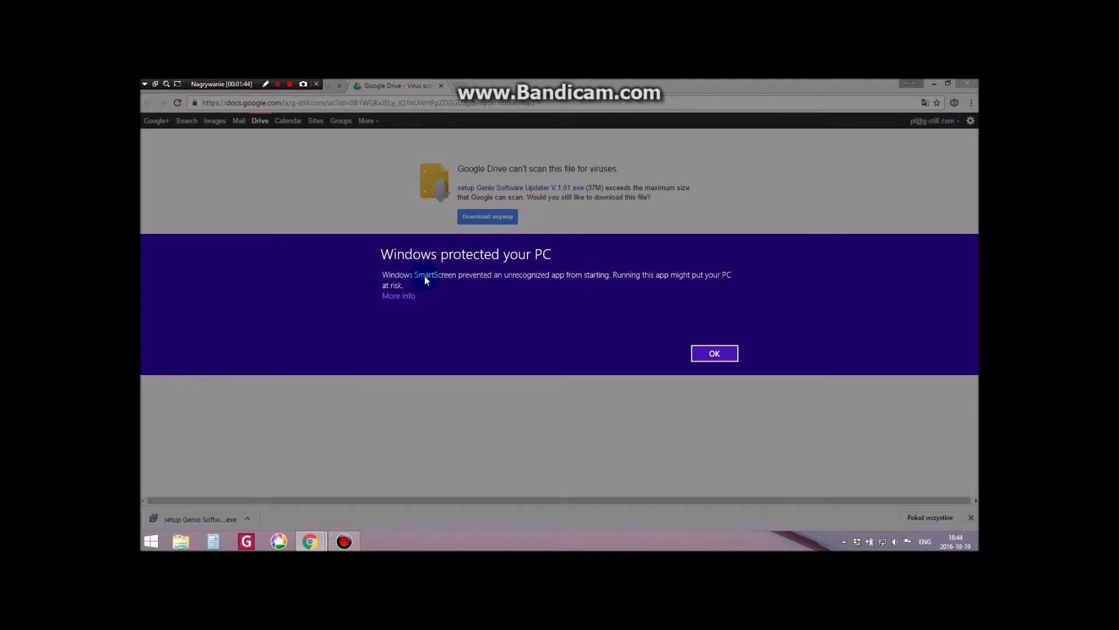
# Let the Genio setup run through SmartScreen's More info > Run anyway, then minimize Chrome
pyautogui.click(402, 297)
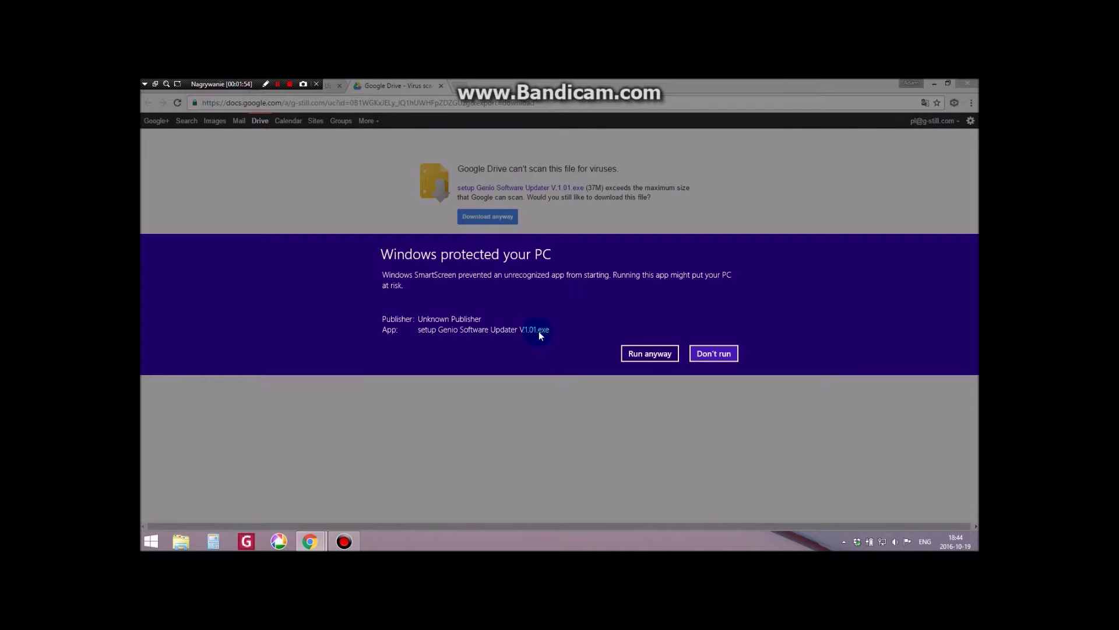
pyautogui.click(652, 353)
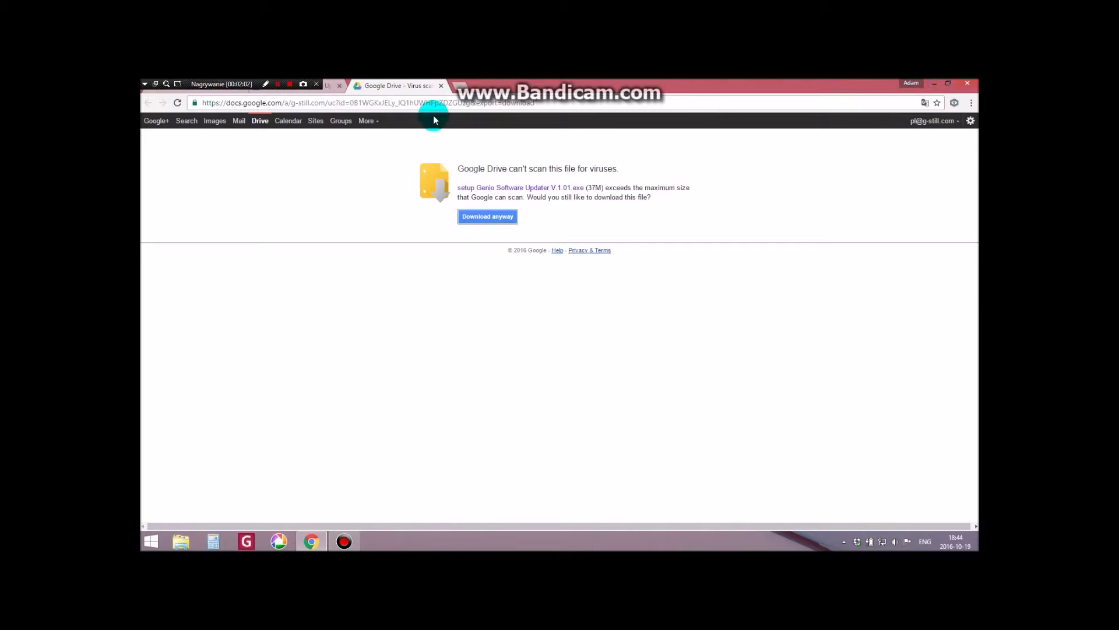
pyautogui.click(934, 83)
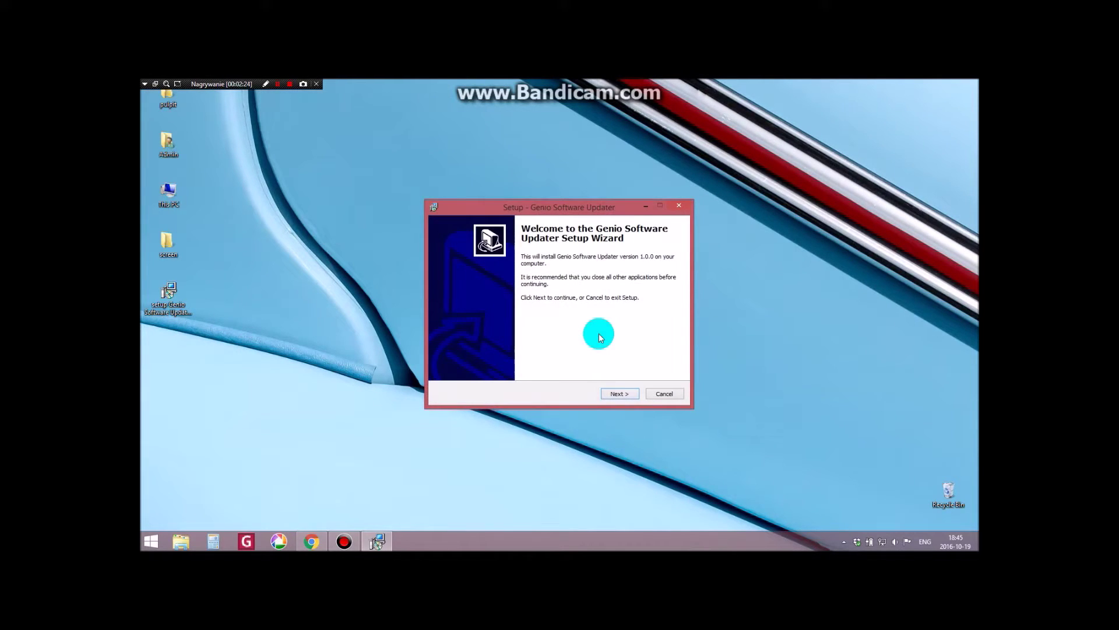
# Install Genio Software Updater with the default Program Files location, Start Menu folder and desktop icon
pyautogui.click(619, 396)
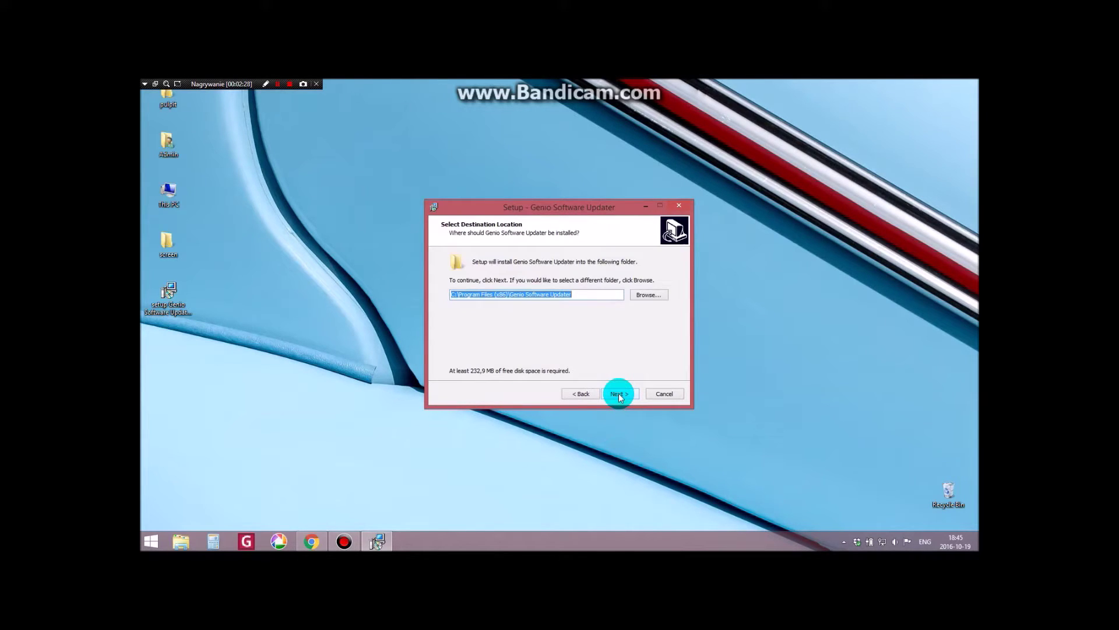
pyautogui.click(619, 394)
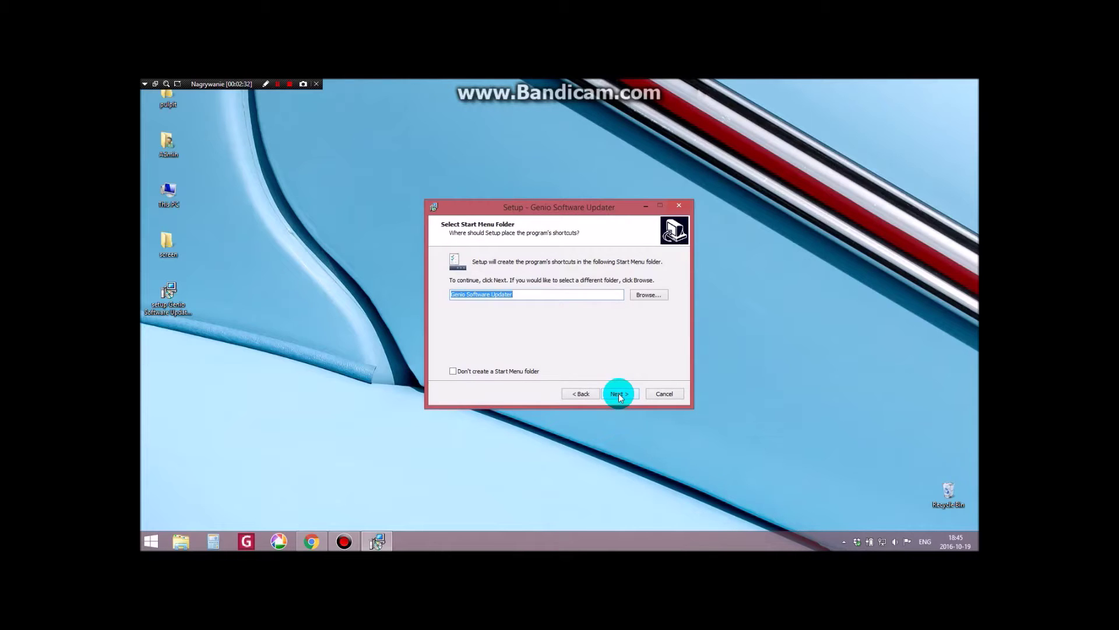
pyautogui.click(619, 395)
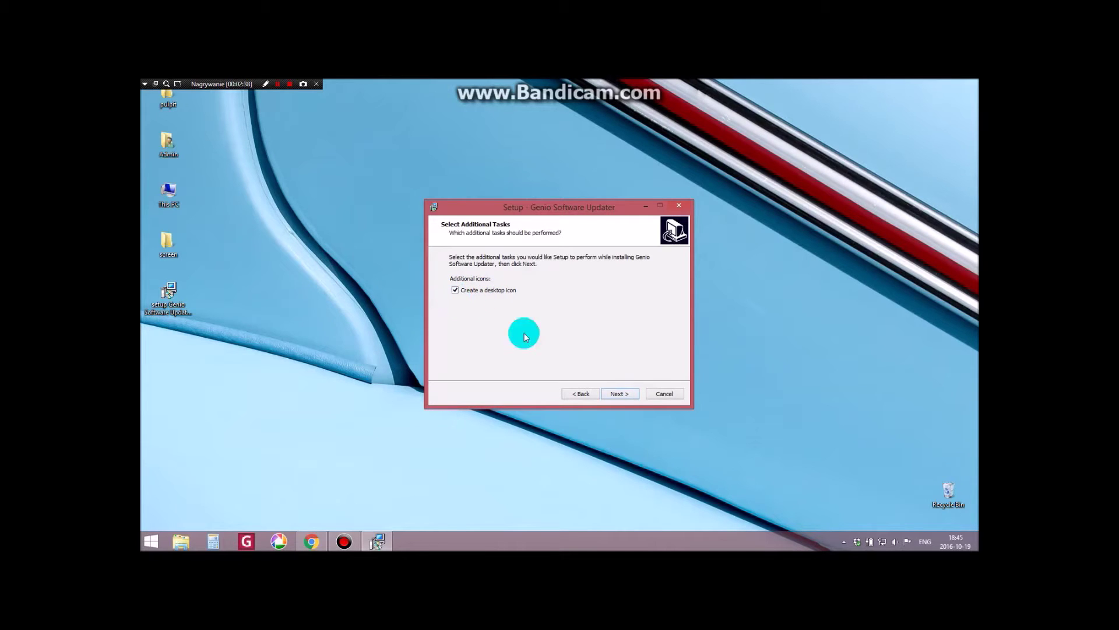
pyautogui.click(619, 394)
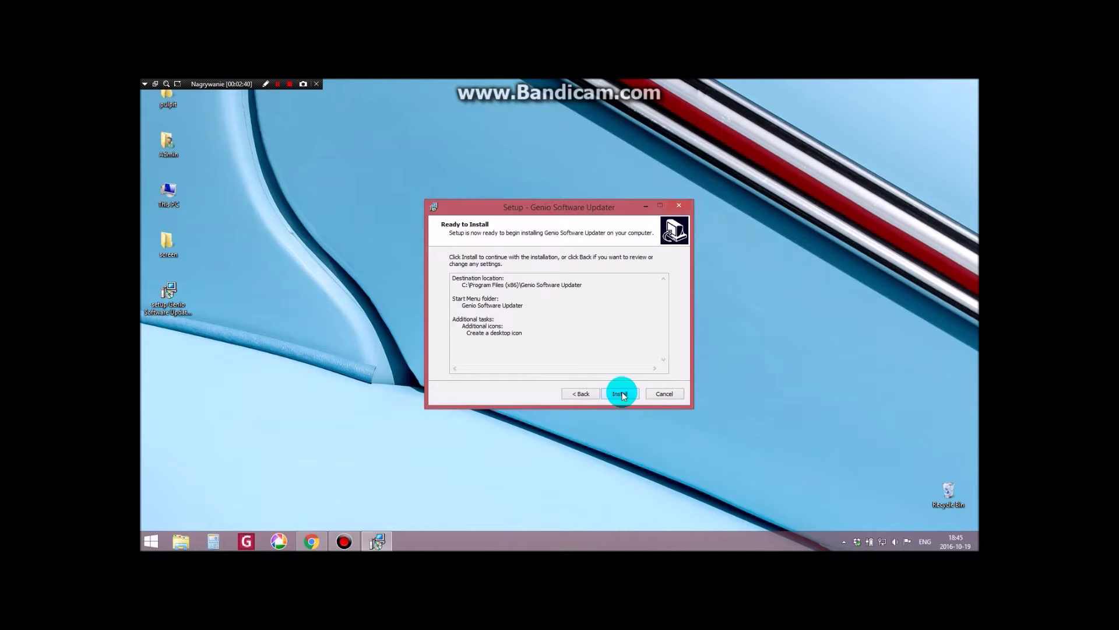
pyautogui.click(621, 394)
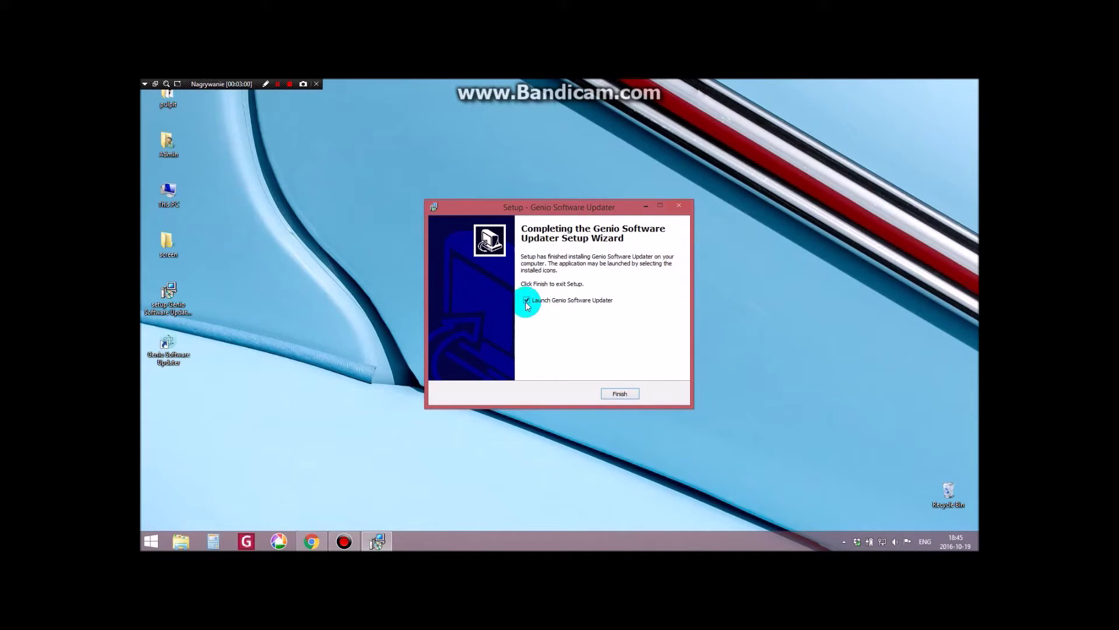
# Finish setup with Launch Genio Software Updater ticked, then close the v1.0.1 updater window
pyautogui.click(617, 395)
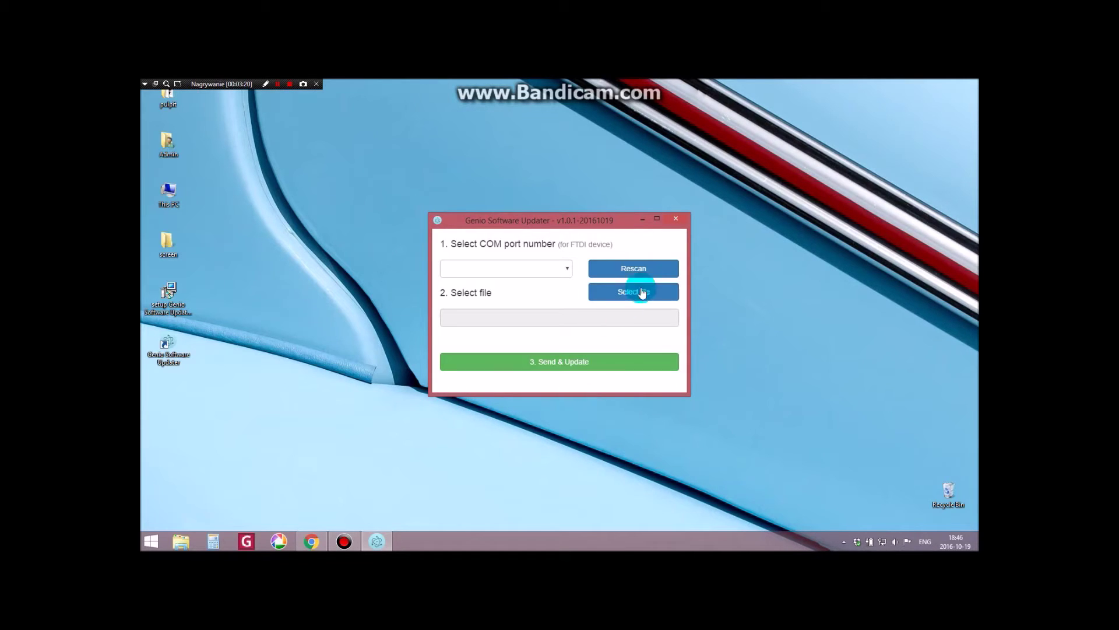
pyautogui.click(675, 220)
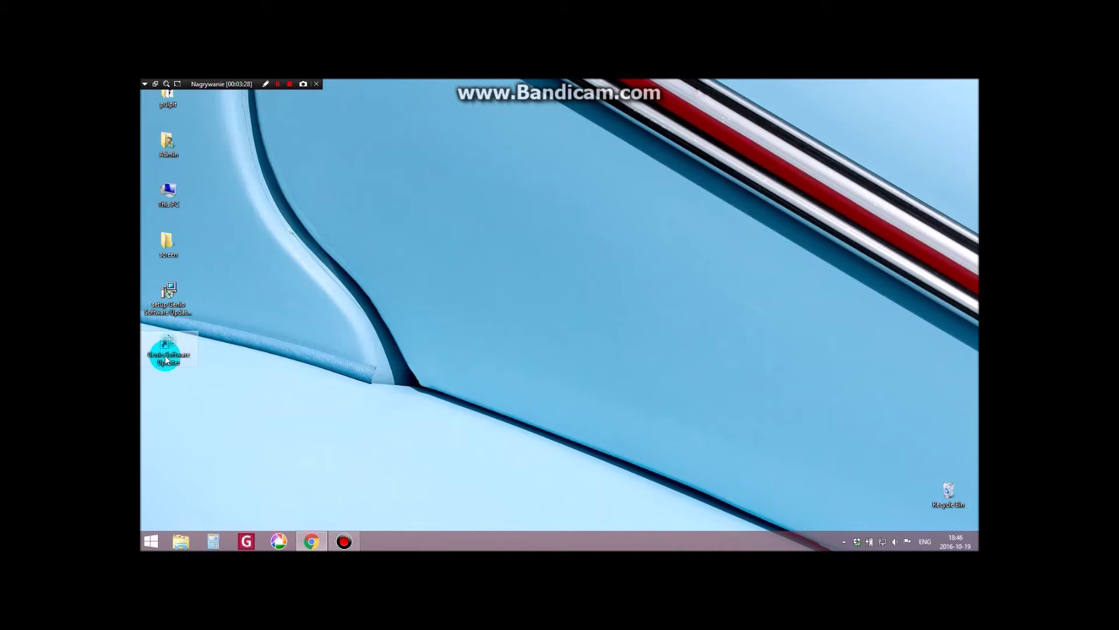
# Move the updater shortcut lower, launch it, and let Select file create the Genio Update folder
pyautogui.moveTo(169, 347); pyautogui.dragTo(570, 493)
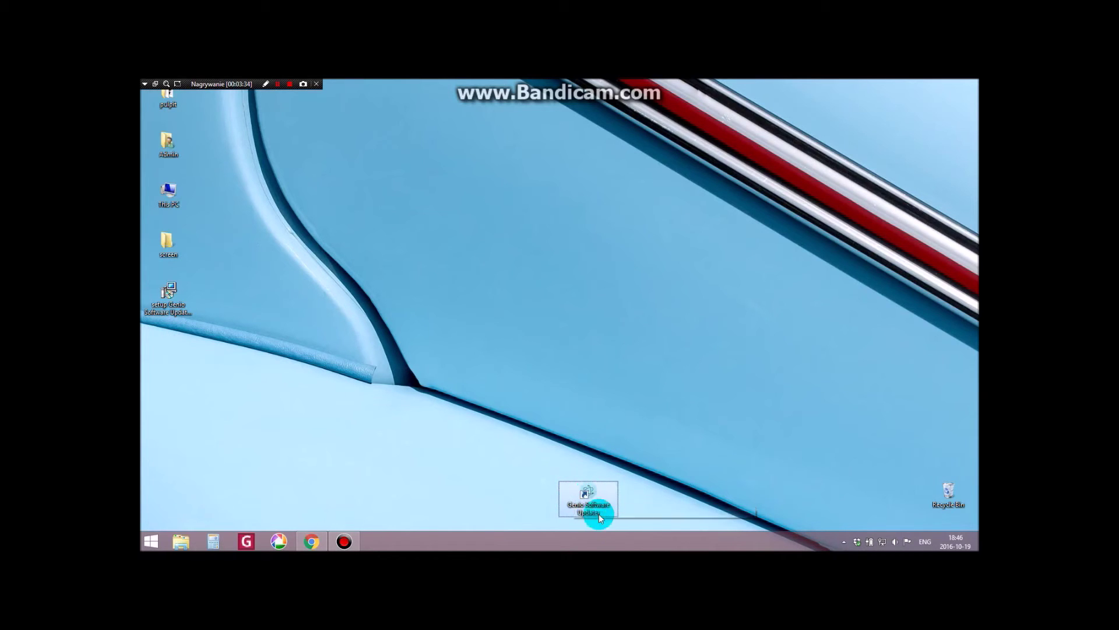
pyautogui.doubleClick(591, 497)
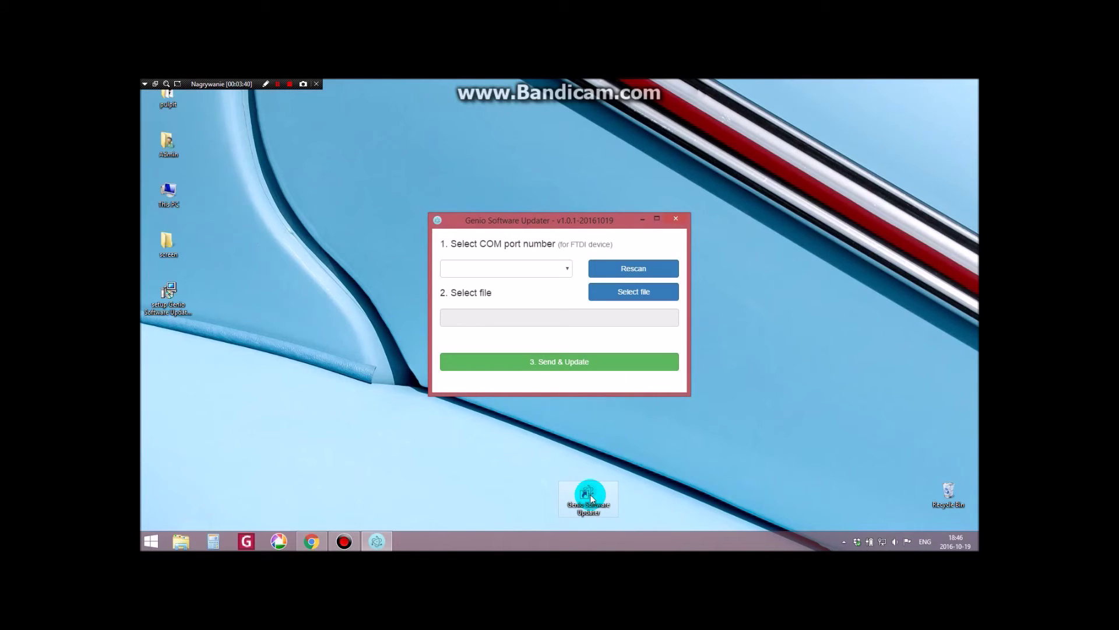
pyautogui.click(629, 294)
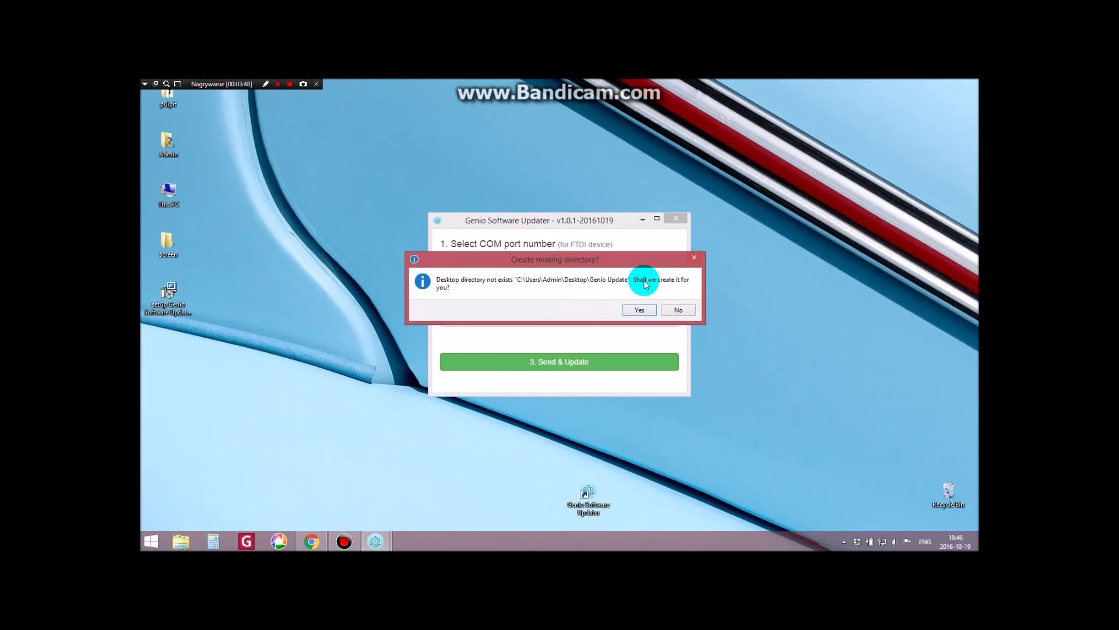
pyautogui.click(637, 310)
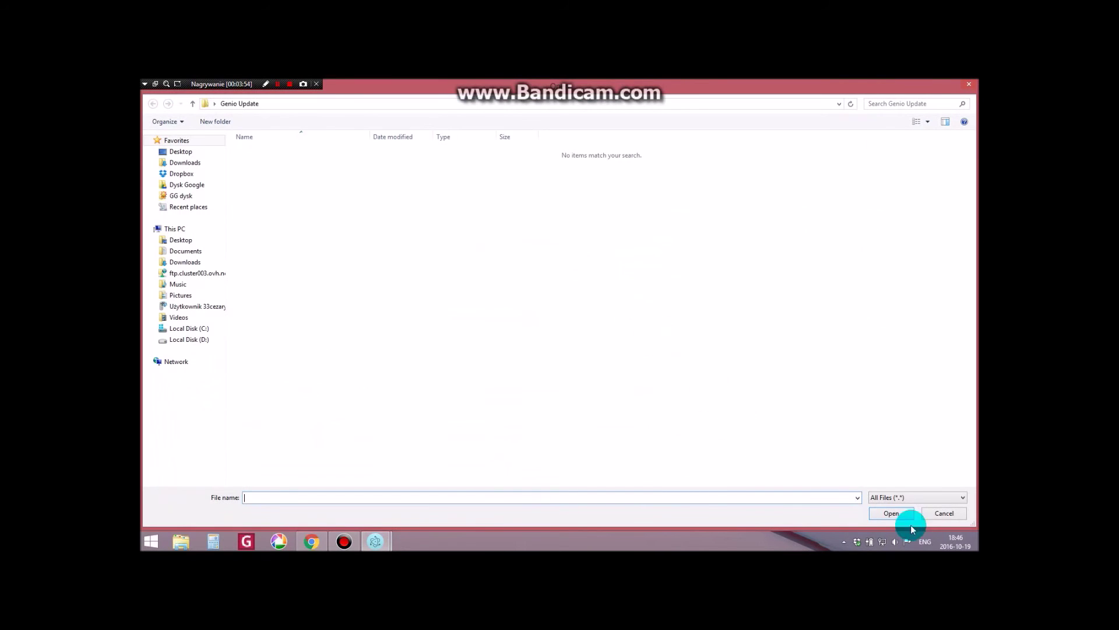
pyautogui.click(967, 89)
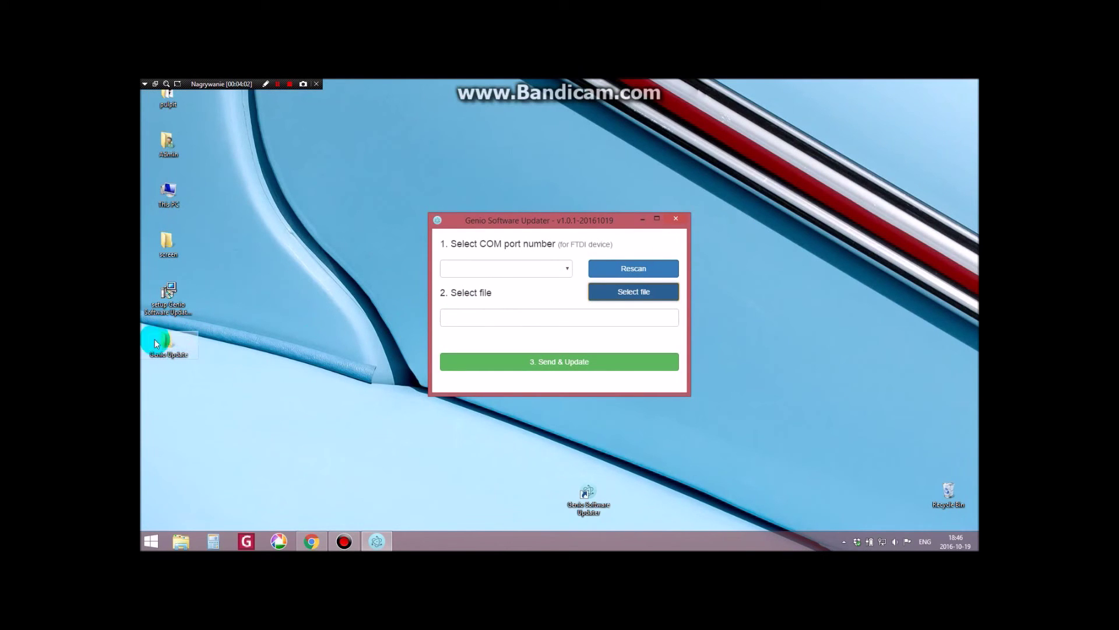
# Drag the Genio Update folder next to the updater shortcut, then close the updater window
pyautogui.moveTo(168, 339); pyautogui.dragTo(535, 499)
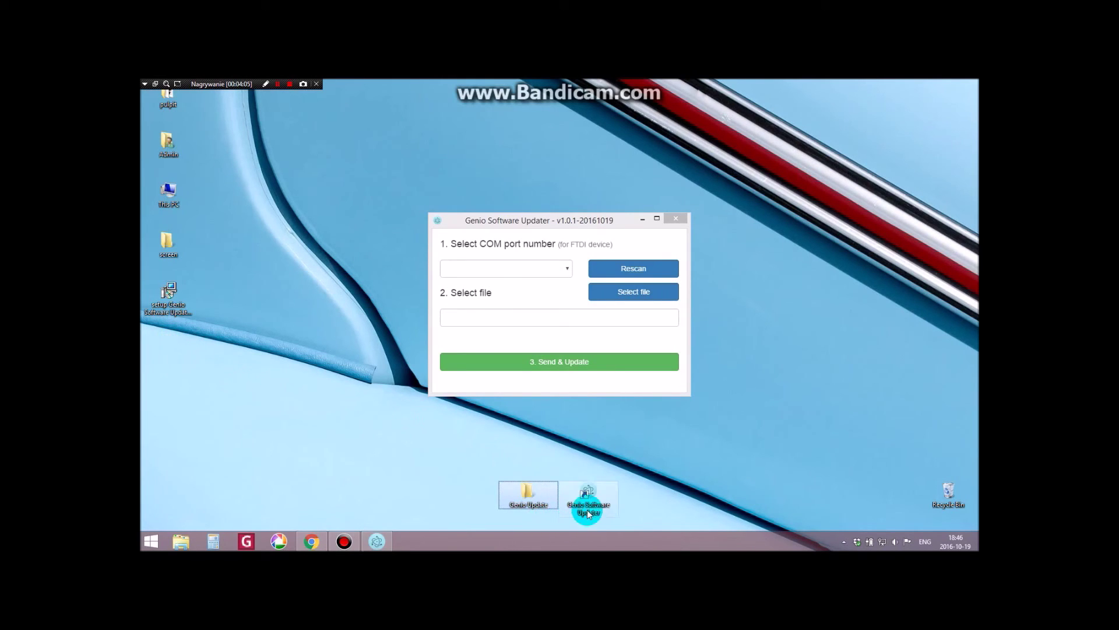
pyautogui.click(541, 498)
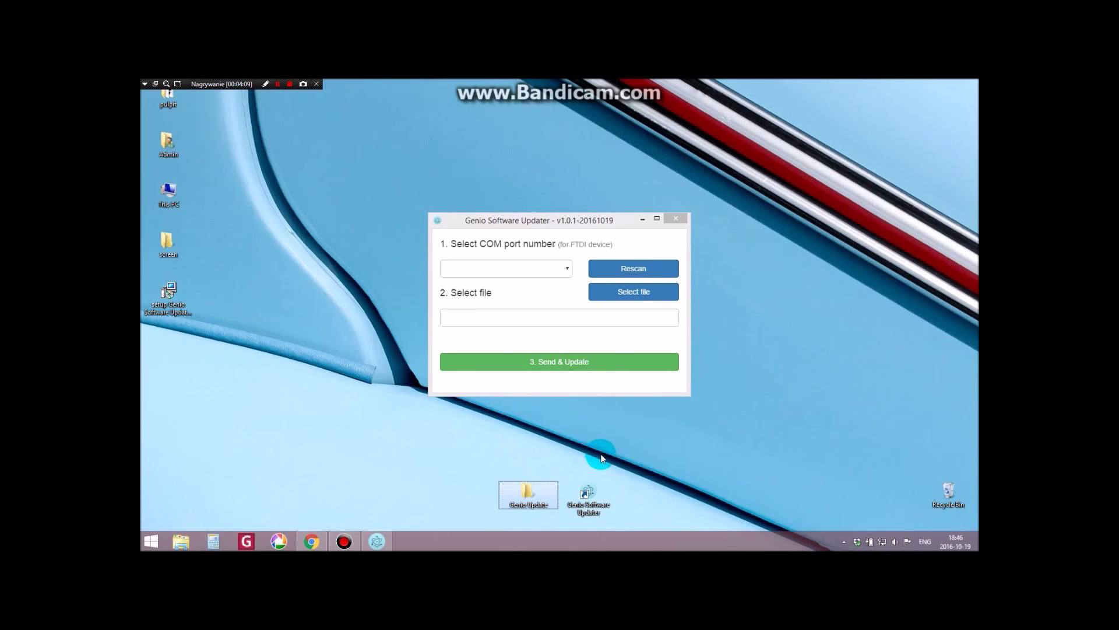
pyautogui.click(676, 219)
pyautogui.click(676, 220)
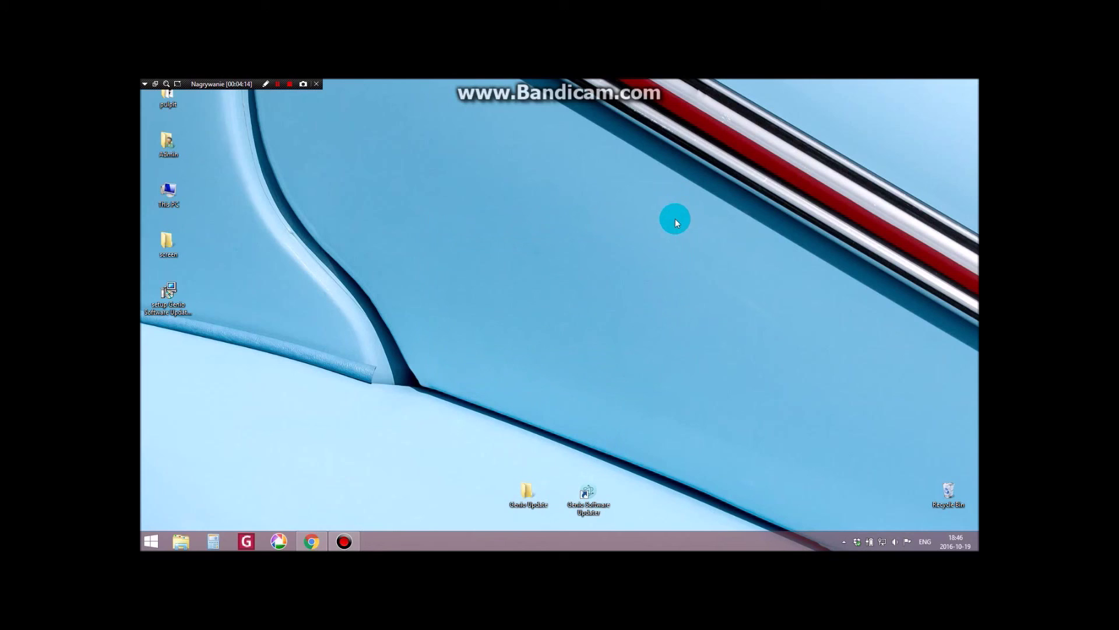
pyautogui.click(289, 84)
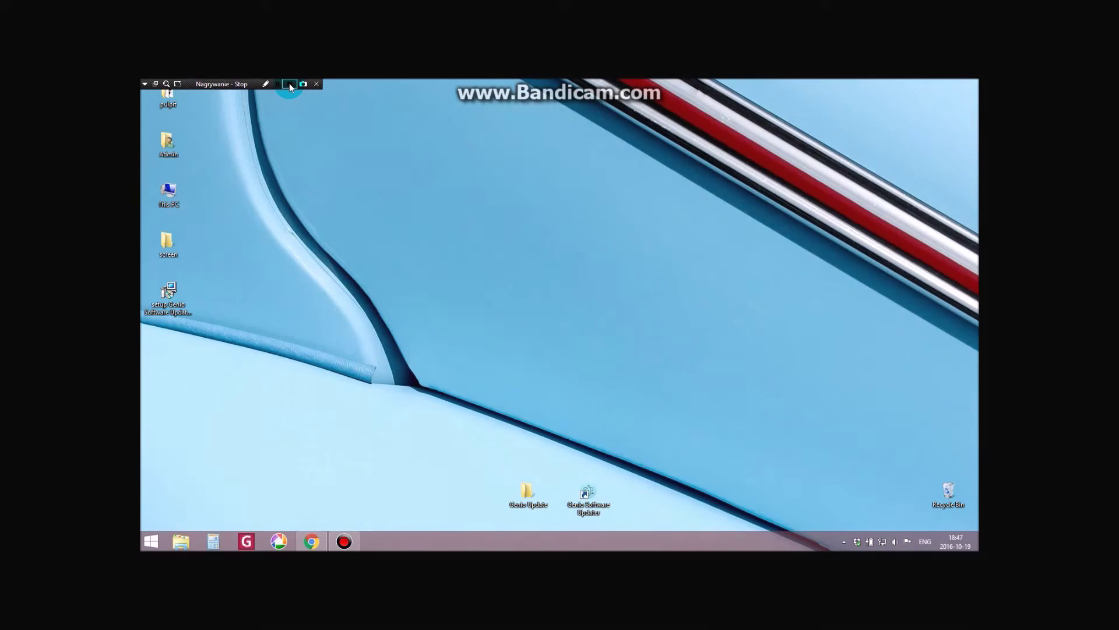